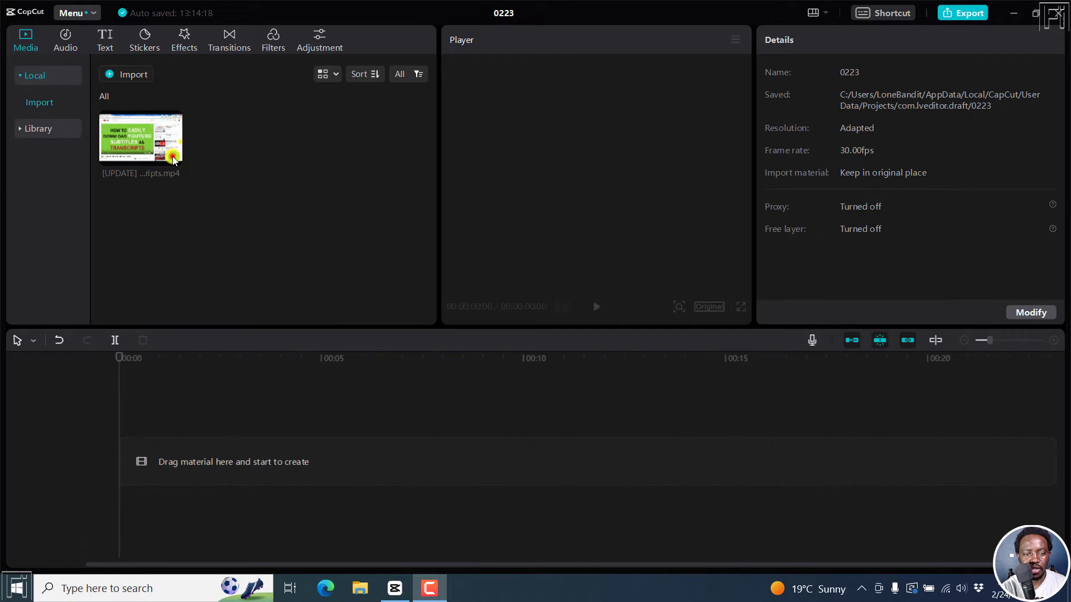
Step: Add the tutorial video to the timeline and import the 'Easily Download YouTube Subtitles as Transcripts' SRT into local captions
left_click(174, 159)
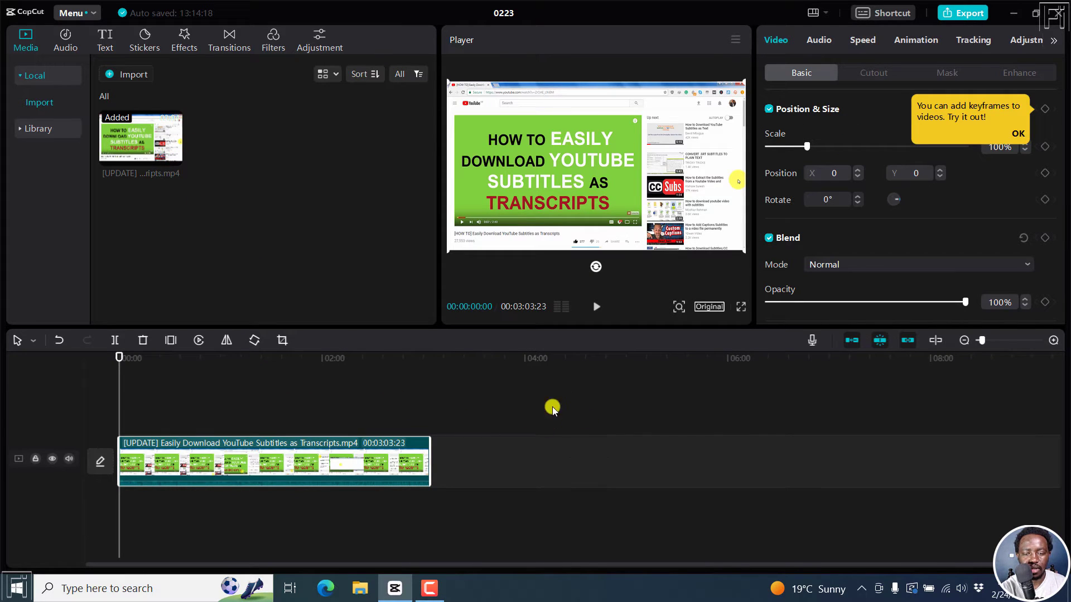
left_click(106, 40)
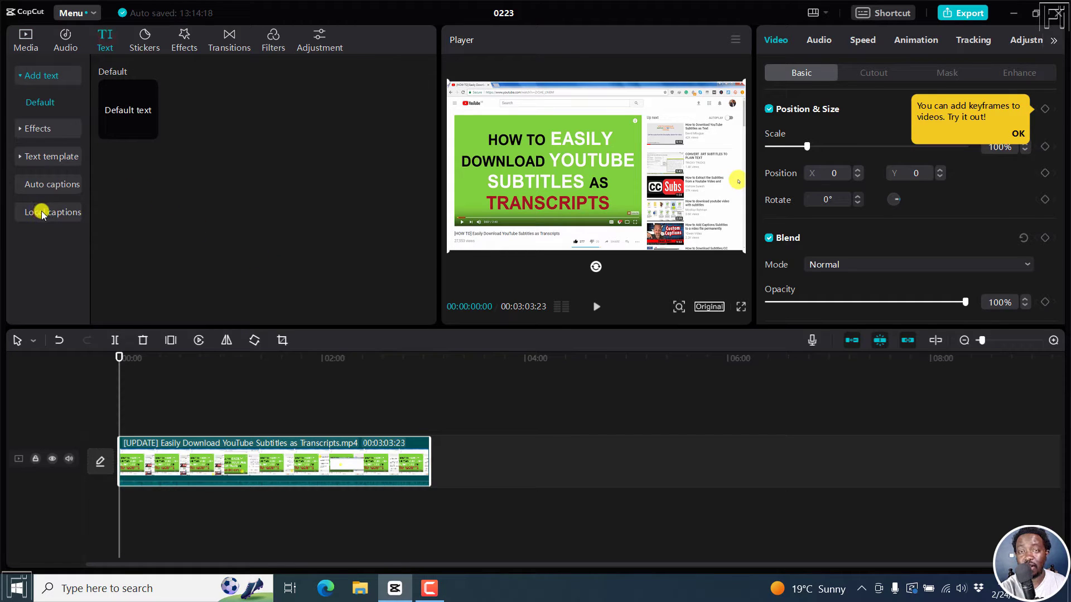
left_click(49, 187)
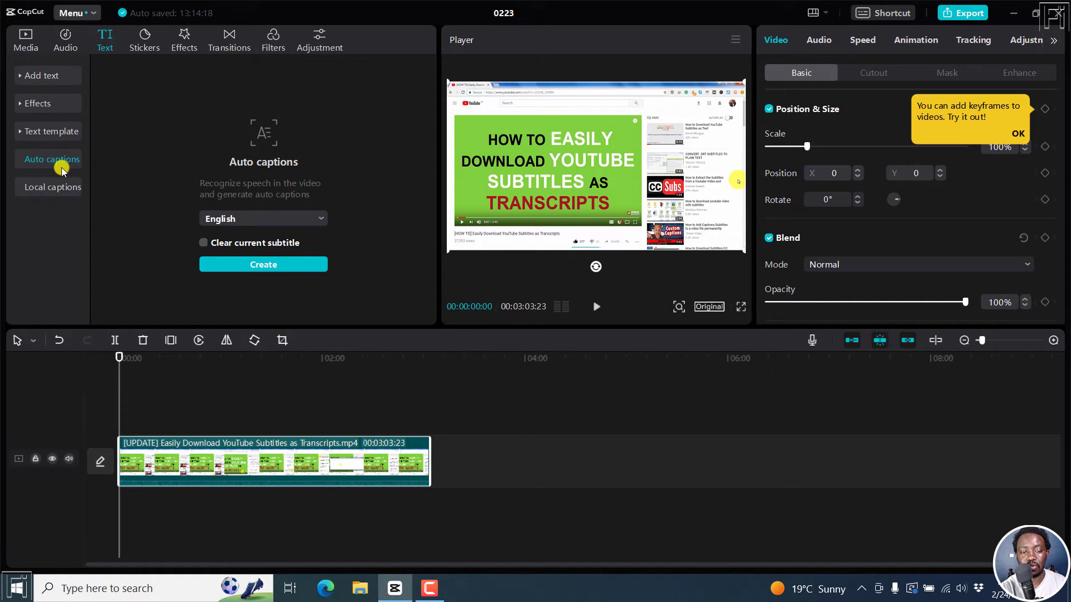
left_click(30, 188)
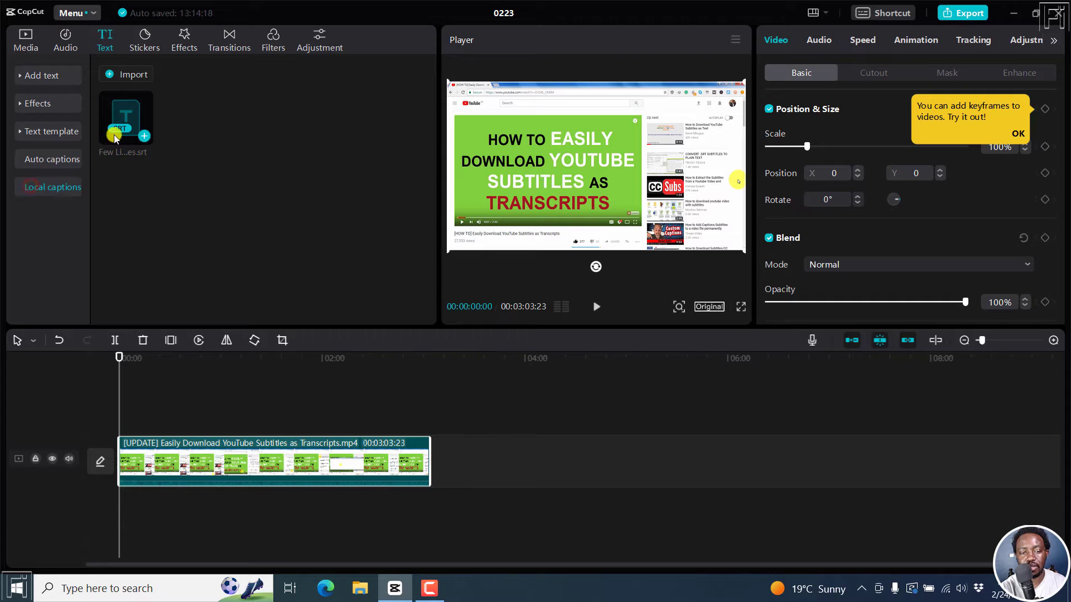
left_click(130, 74)
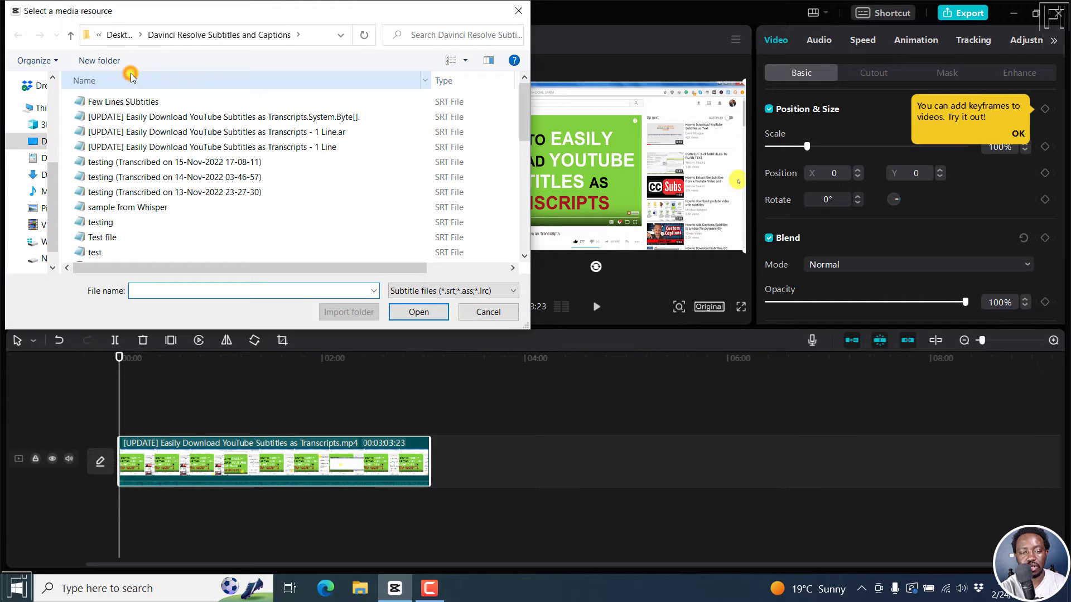
left_click_drag(526, 108, 530, 205)
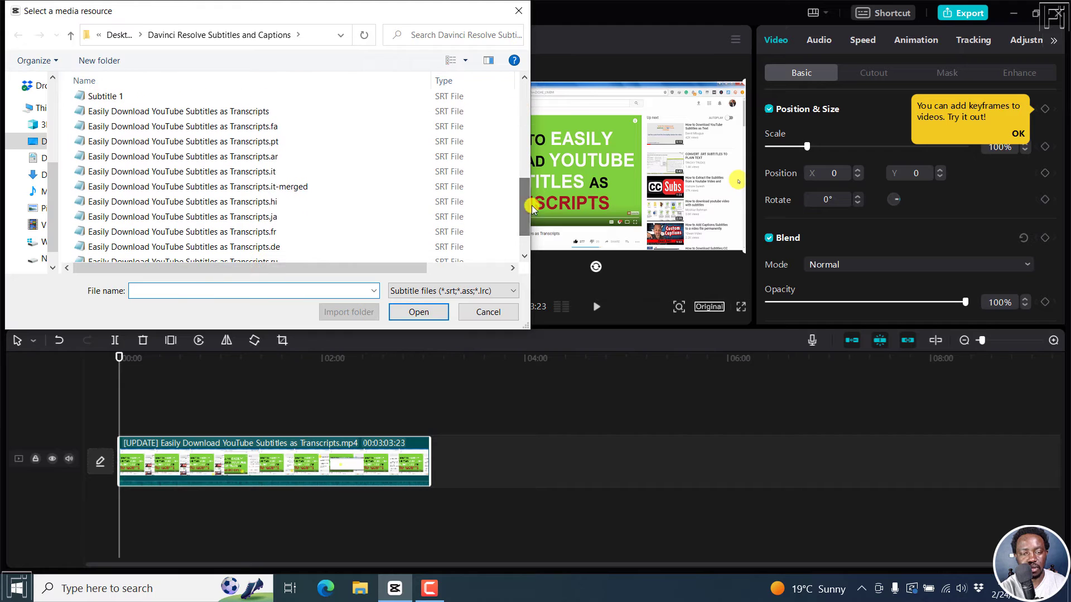
left_click(252, 114)
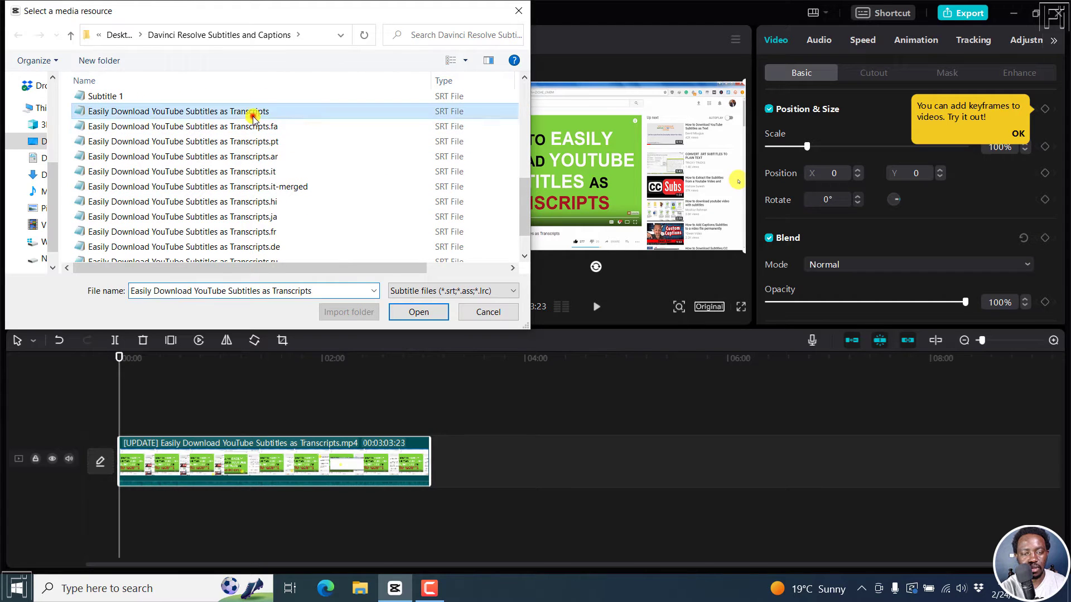
left_click(411, 313)
mouse_move(224, 139)
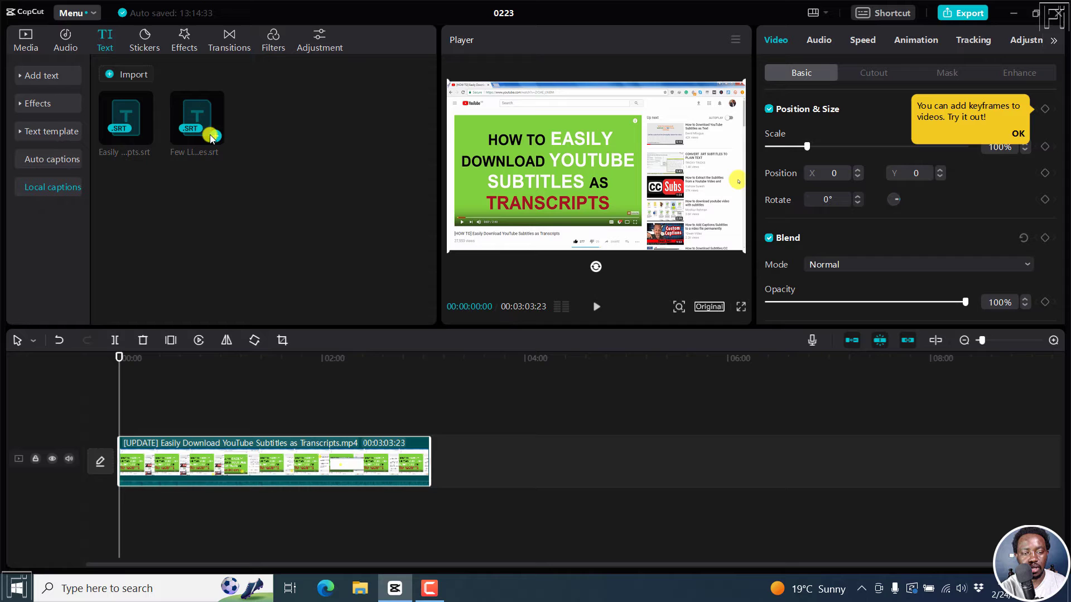
Step: Add the Transcripts SRT captions to the timeline and zoom in near two seconds to check them
left_click(146, 137)
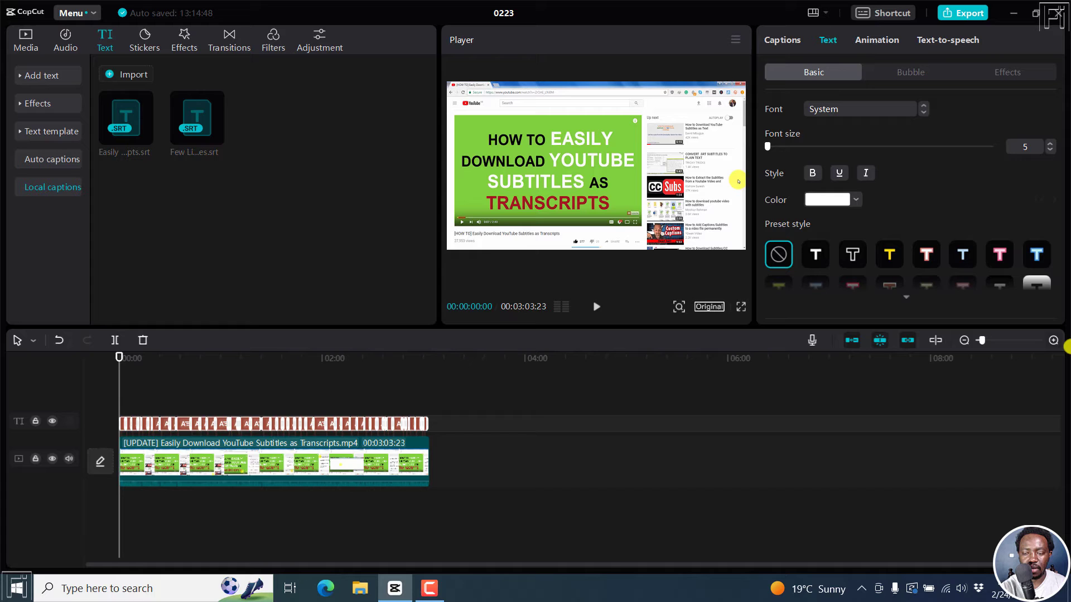
left_click(1053, 341)
left_click(1053, 340)
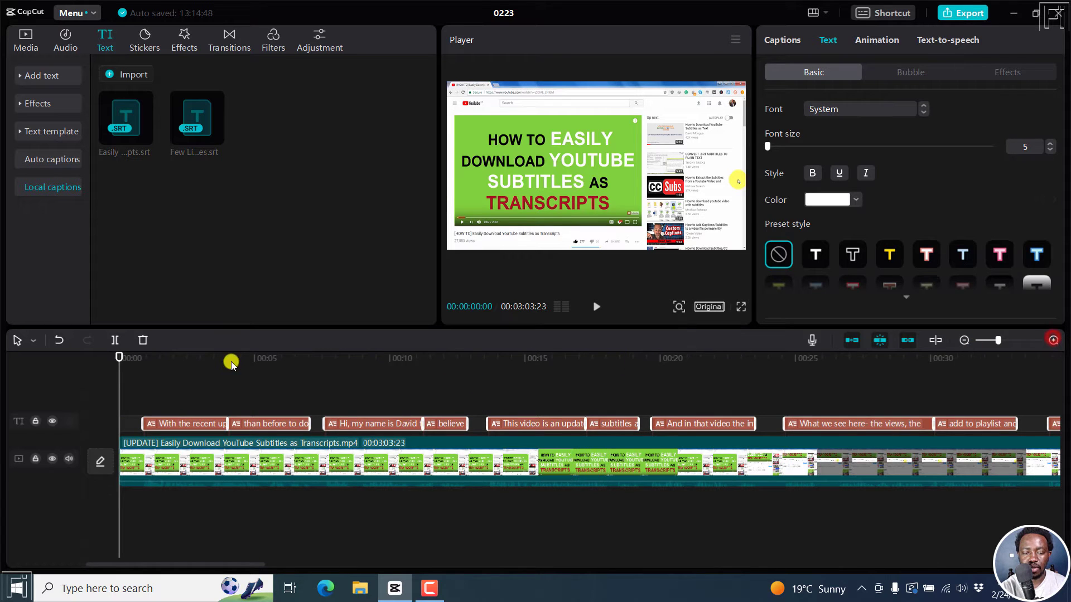
left_click(180, 357)
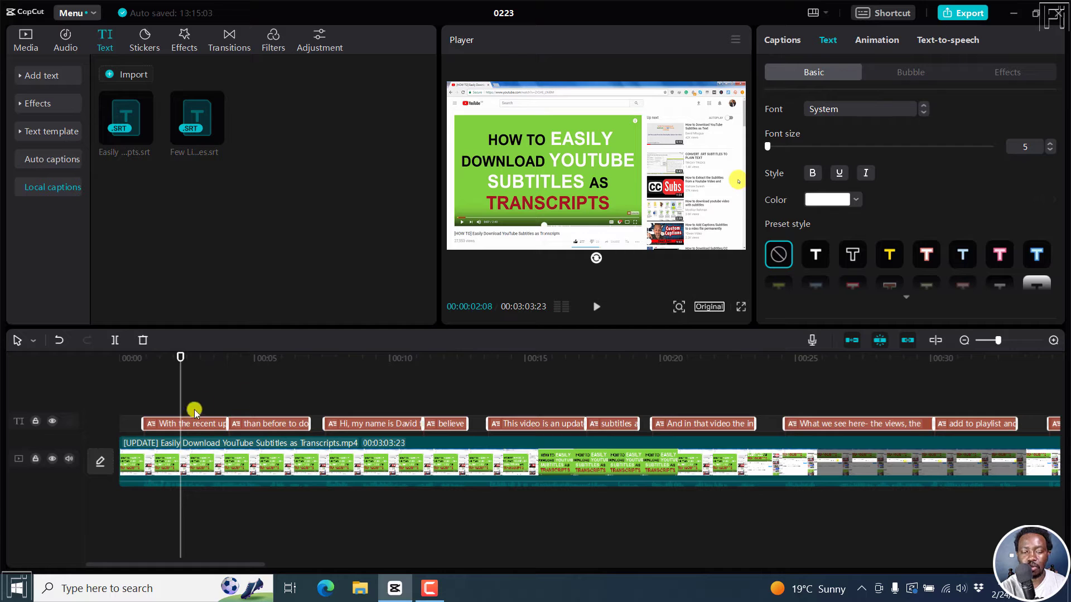
Step: Zoom the timeline out to the whole video and select every caption clip
left_click(964, 341)
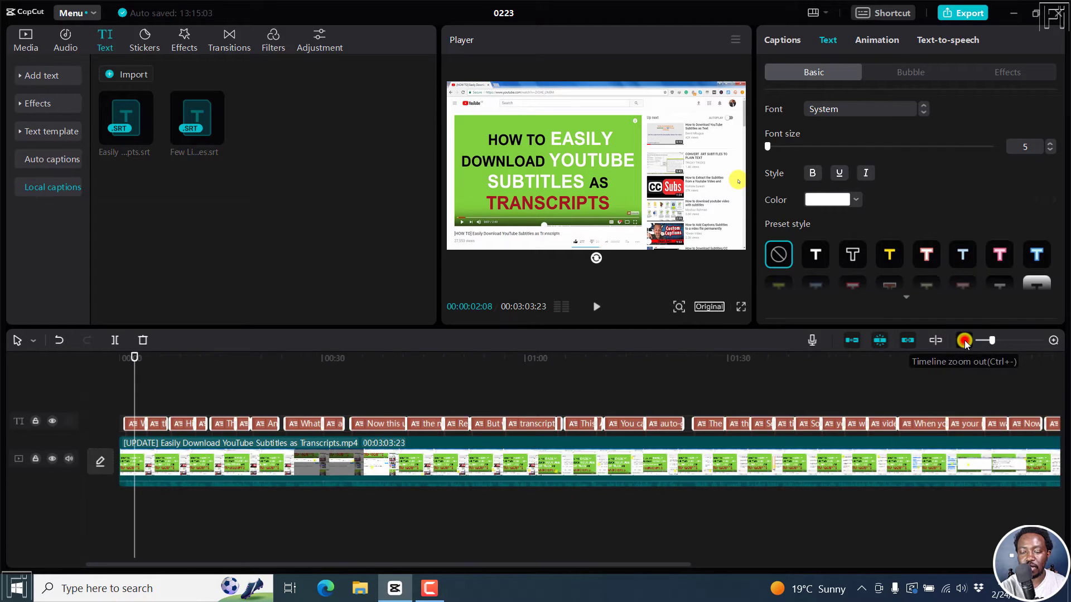
left_click(964, 340)
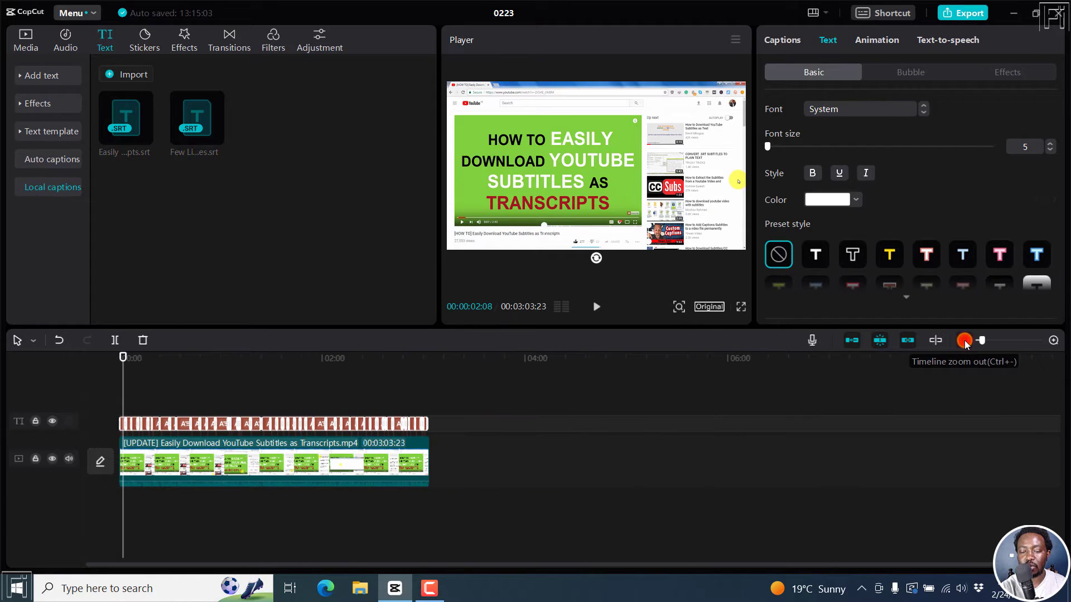
left_click(539, 392)
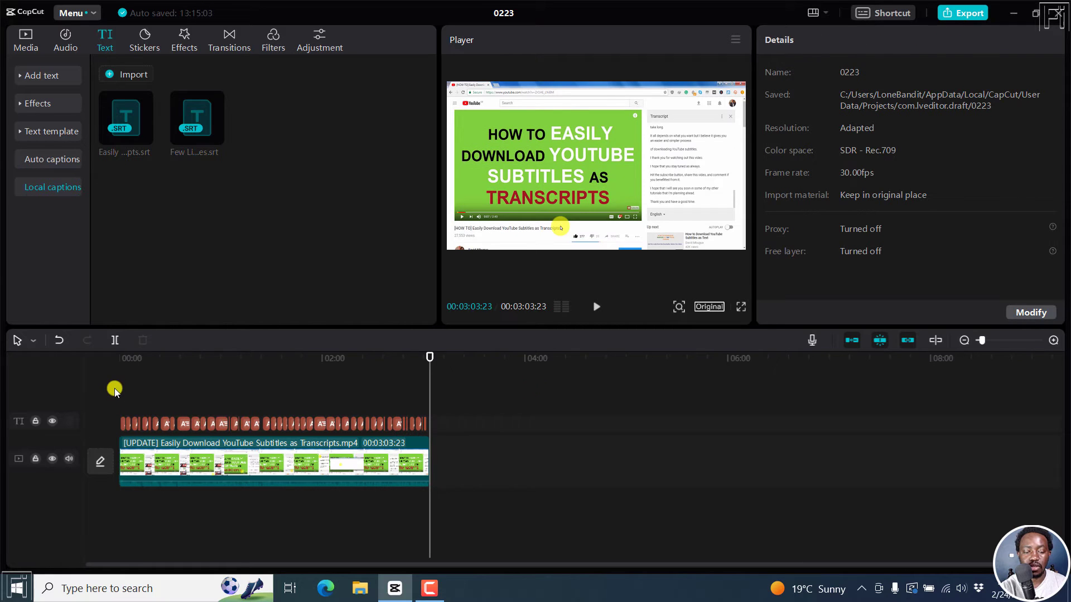
left_click_drag(122, 397, 444, 424)
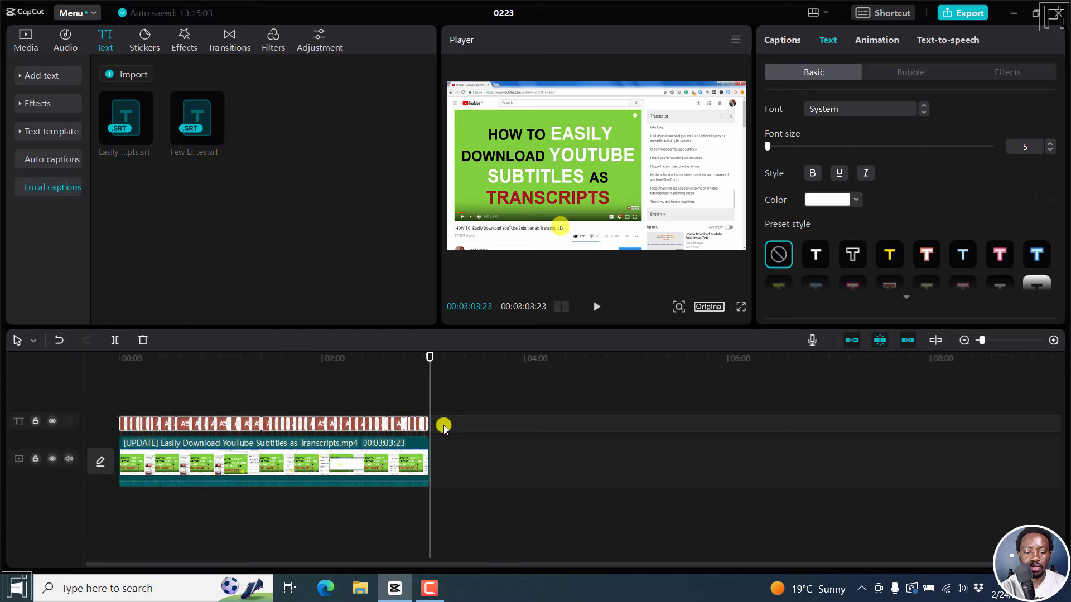
Step: At playhead 00:02:04:29, apply the yellow preset caption style and preview it full screen
left_click(333, 360)
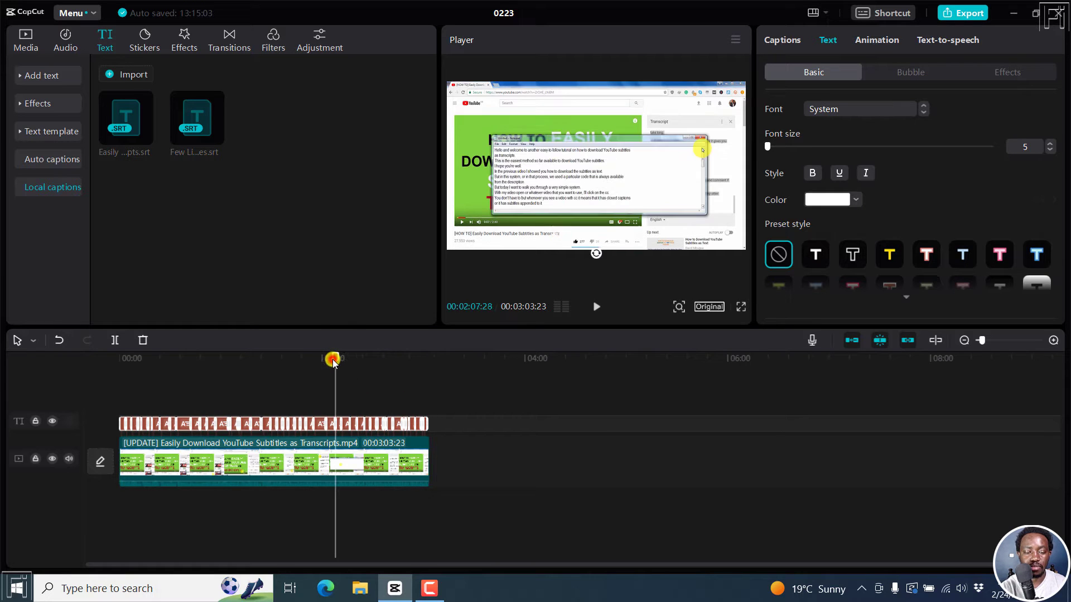
left_click(1049, 341)
left_click(1049, 341)
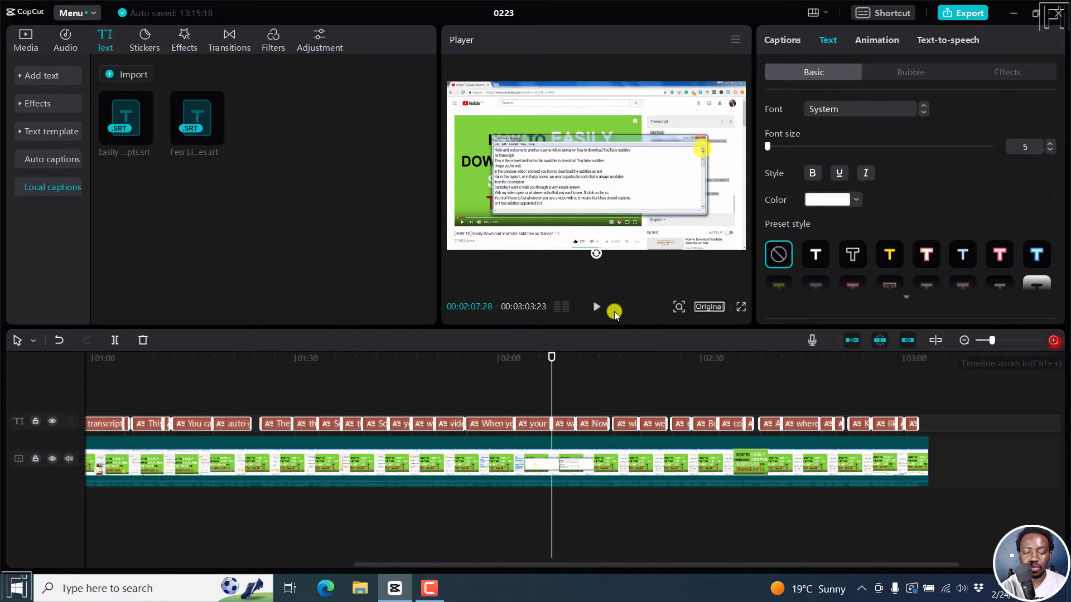
left_click(531, 360)
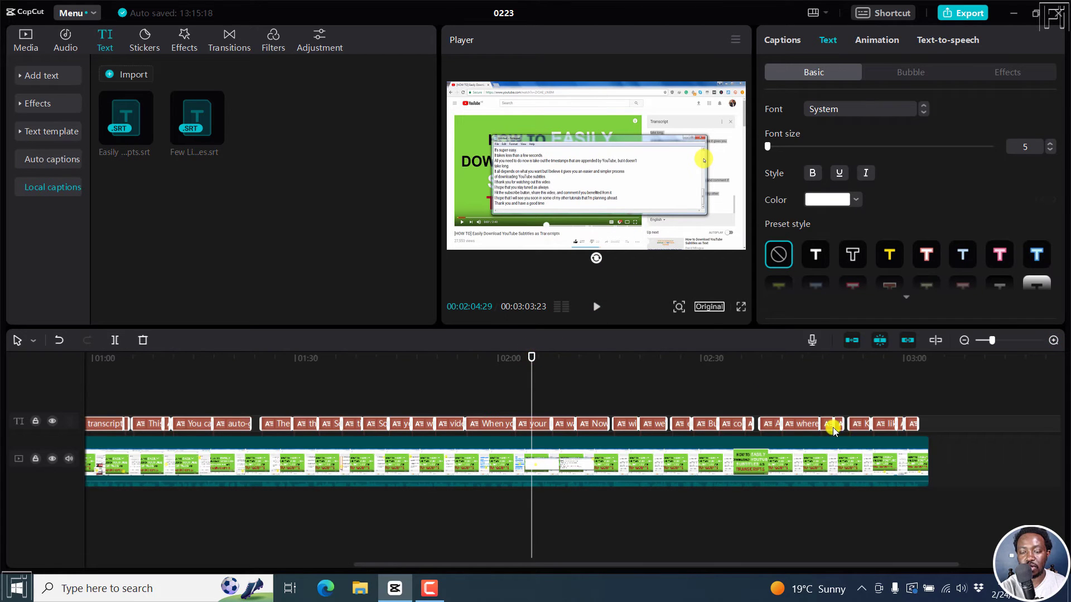
left_click(888, 255)
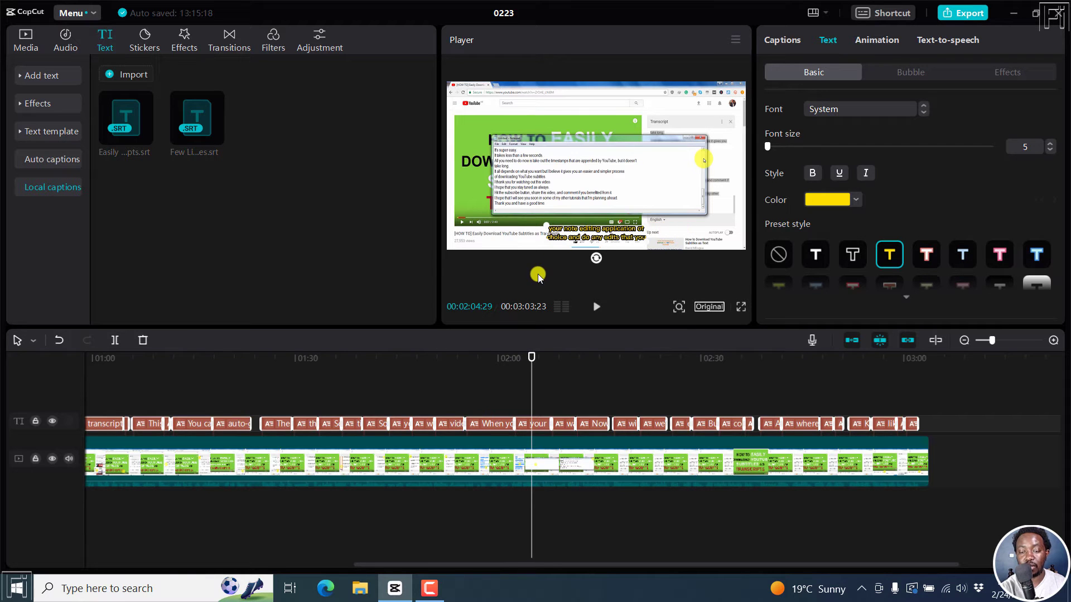
left_click(740, 309)
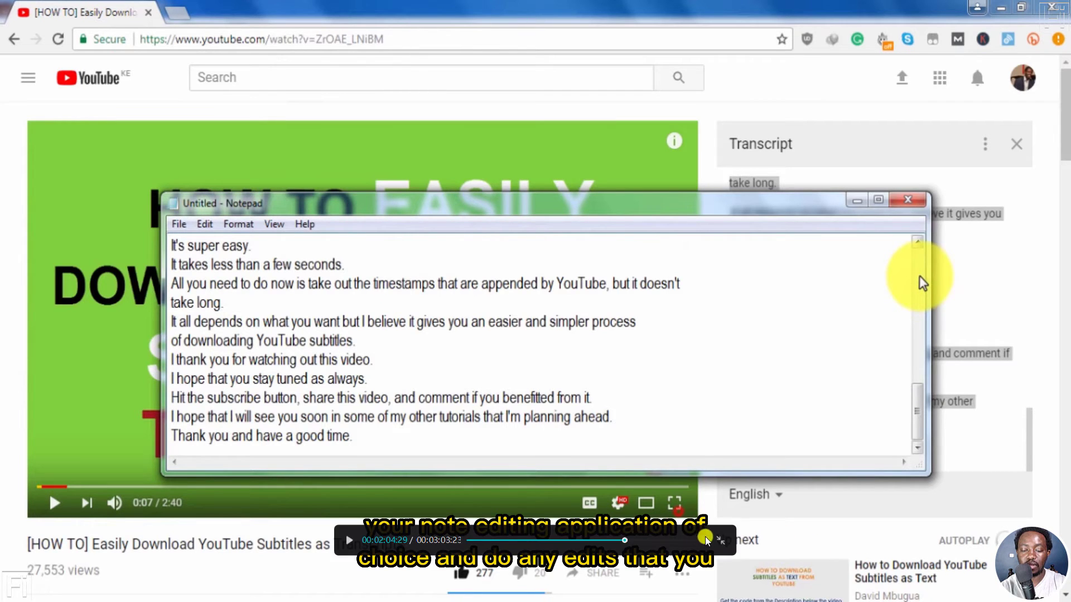
Step: Set the caption font to BEBAS after trying BEBASNEUE-BOLD, then preview it full screen
left_click(722, 542)
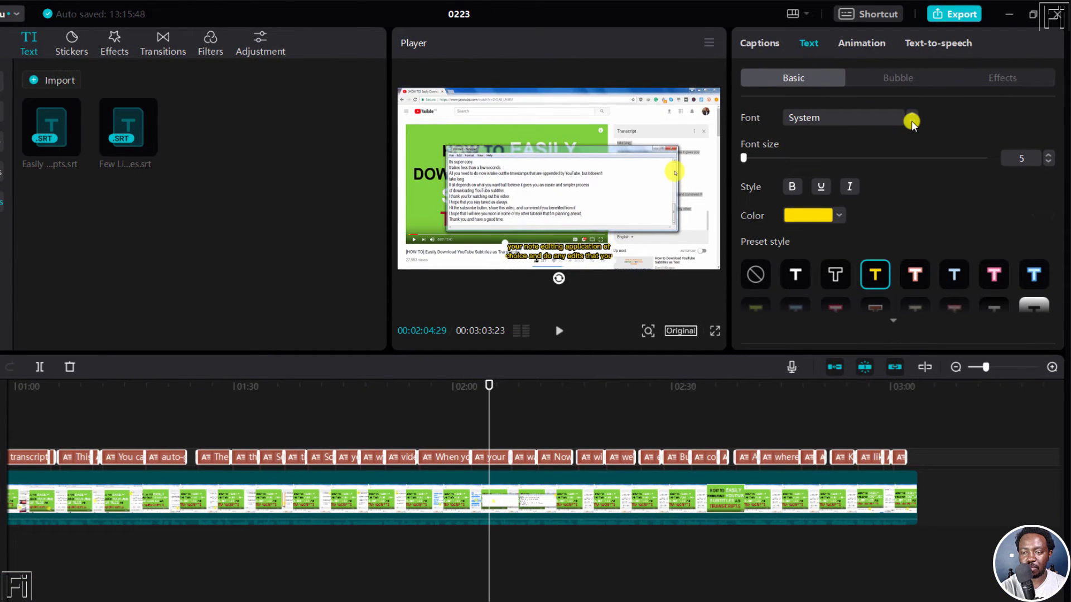
left_click(887, 120)
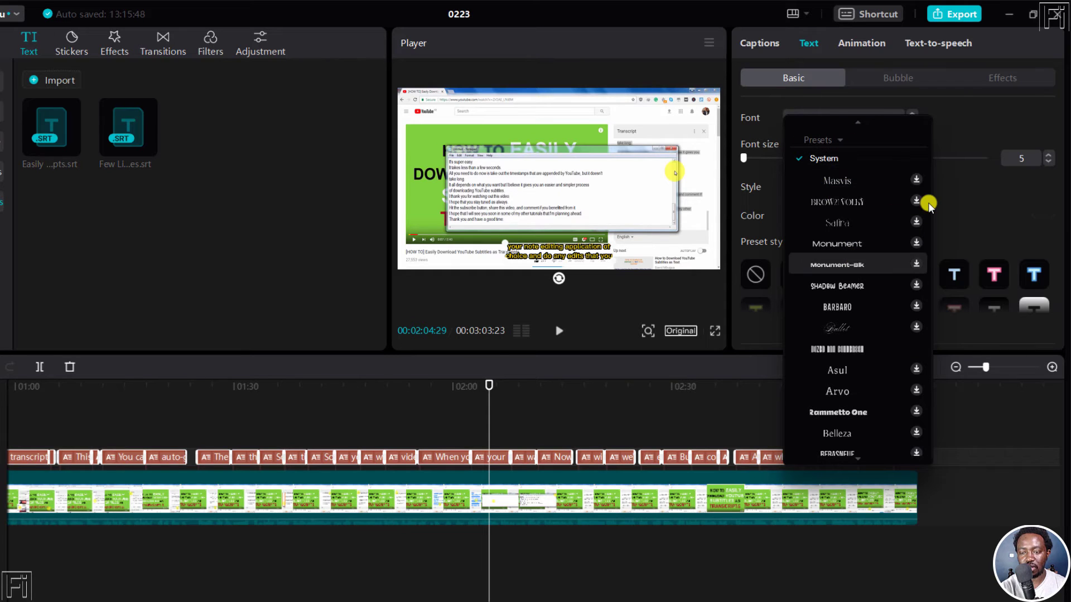
scroll(898, 122, "up", 2)
left_click(820, 150)
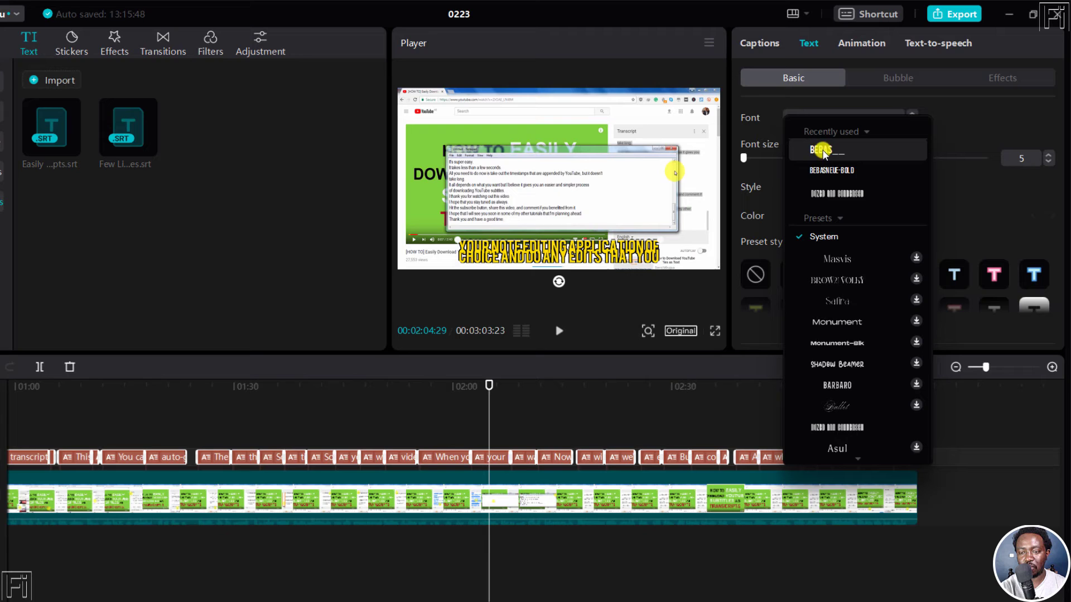
left_click(820, 171)
left_click(823, 150)
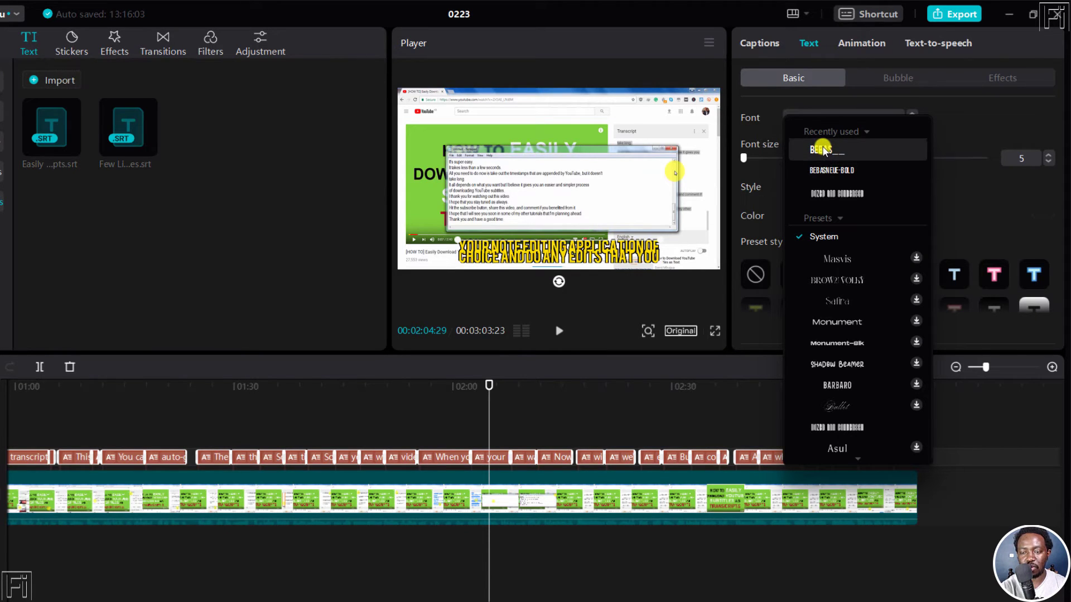
left_click(822, 150)
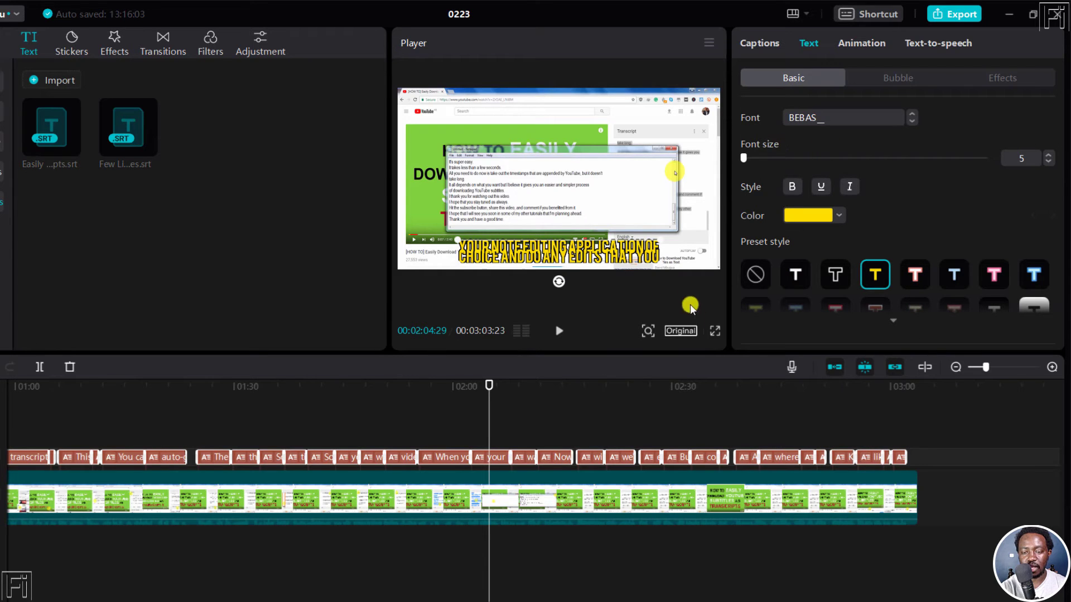
left_click(718, 335)
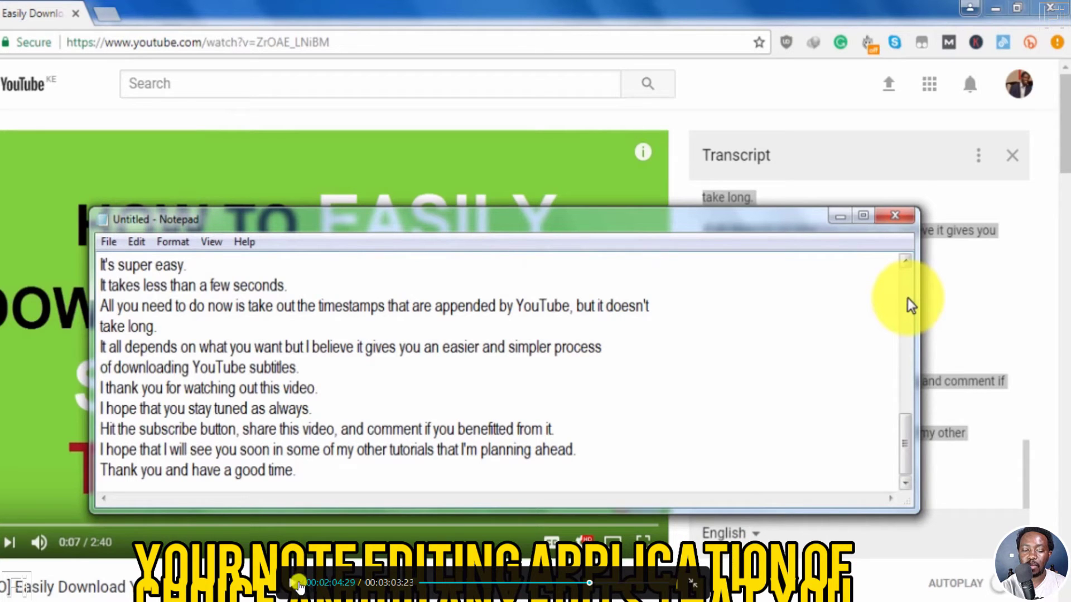
Step: Raise the captions' line spacing to 21 and preview the result full screen
left_click(692, 582)
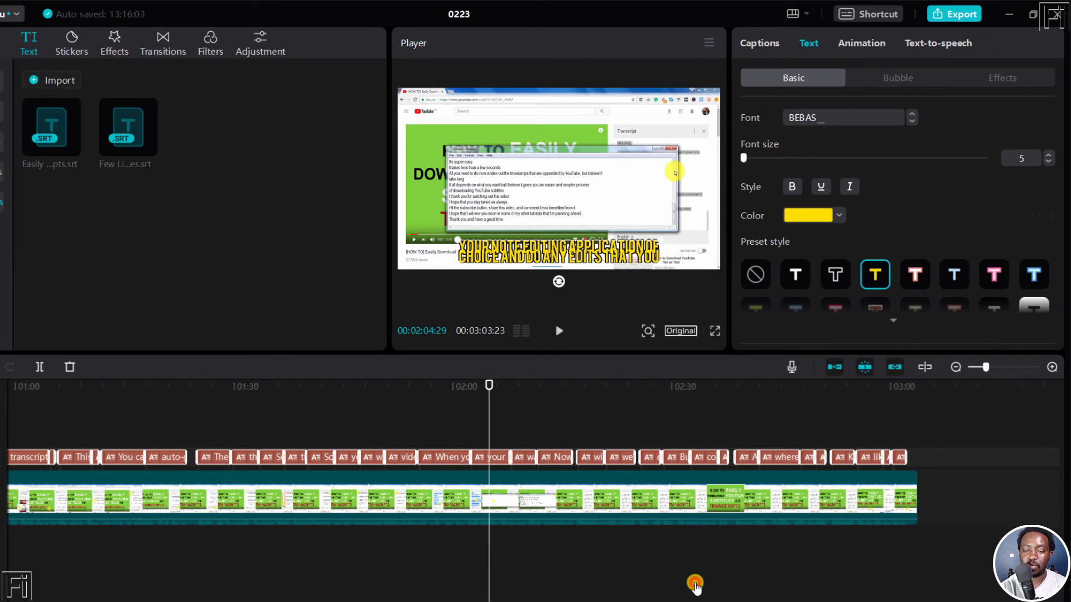
left_click_drag(1059, 136, 1058, 193)
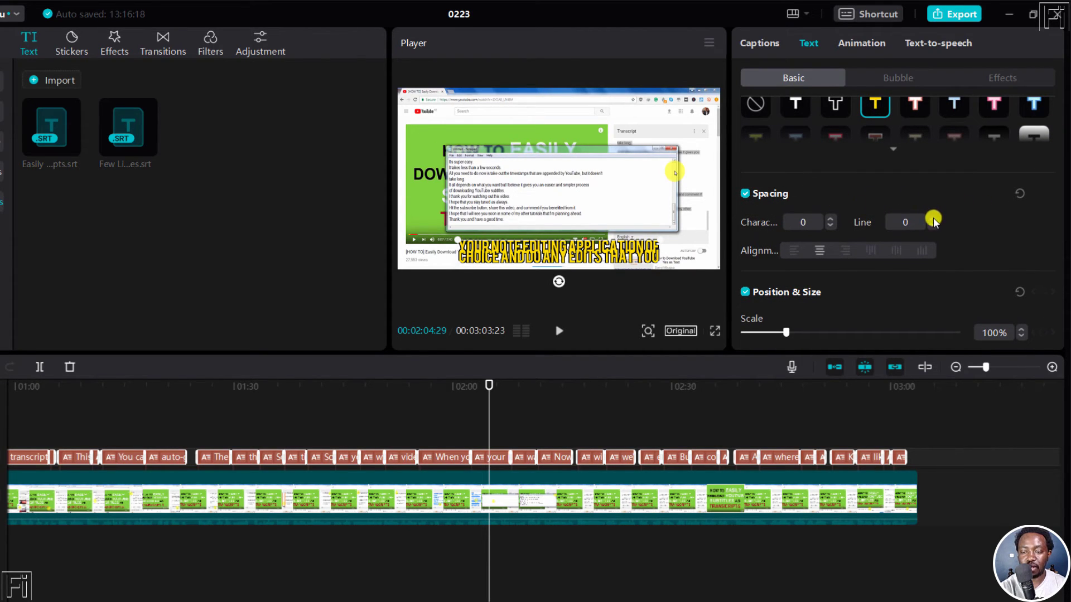
left_click(933, 219)
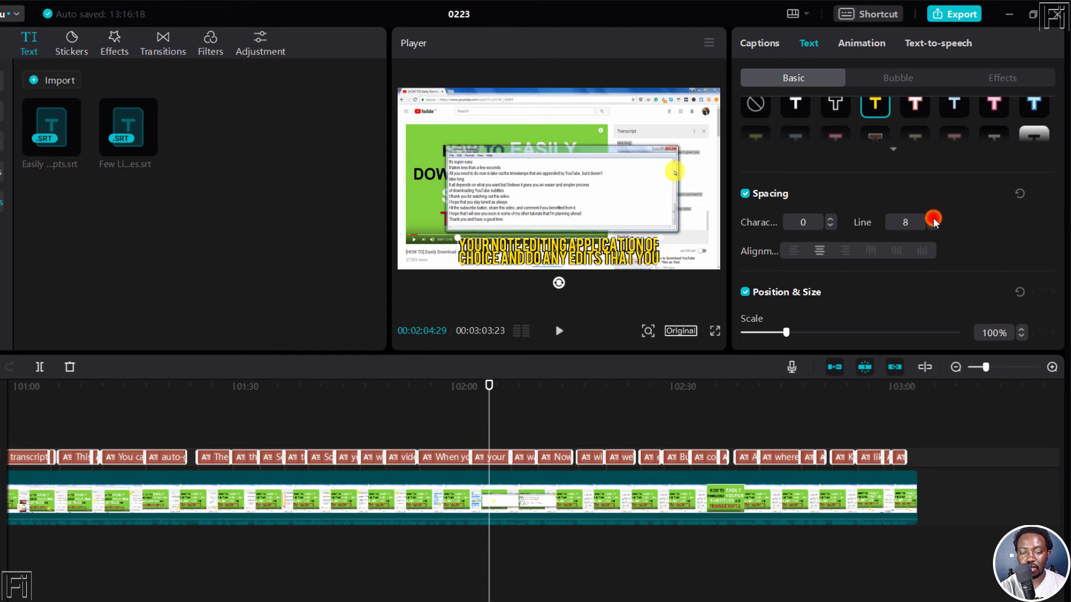
left_click_drag(933, 219, 932, 219)
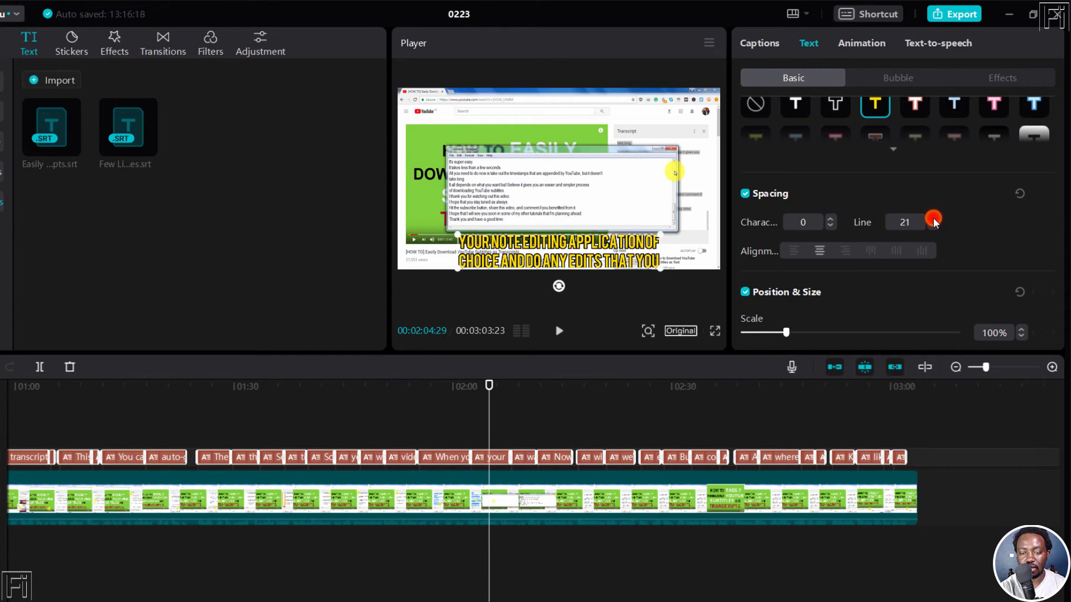
left_click(714, 334)
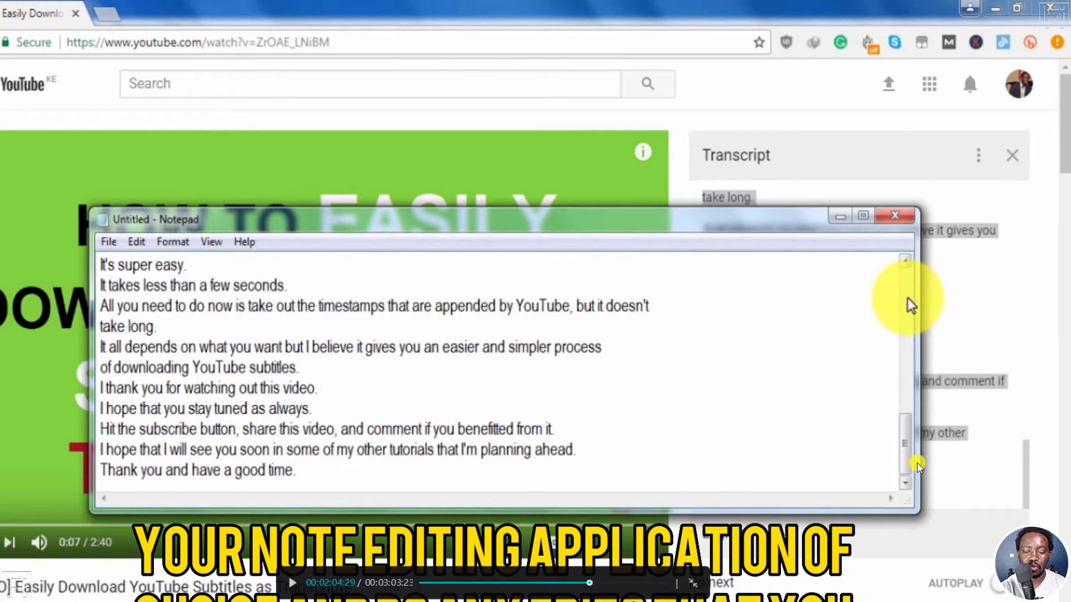
Step: Try character spacing at 2 and 1, then reset it to 0
left_click(694, 584)
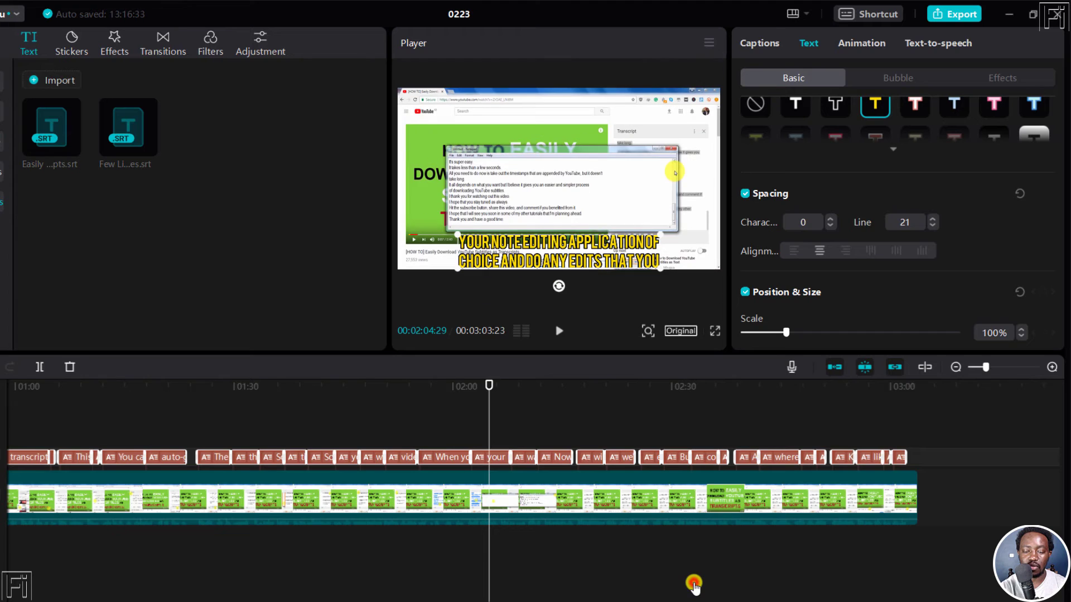
left_click(829, 219)
left_click(830, 218)
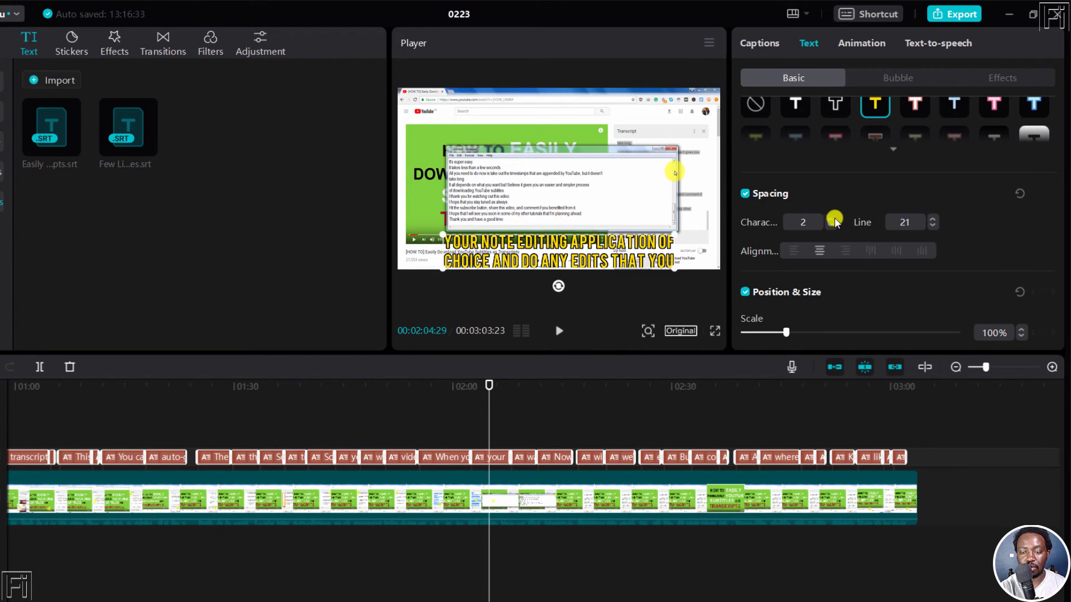
left_click(829, 226)
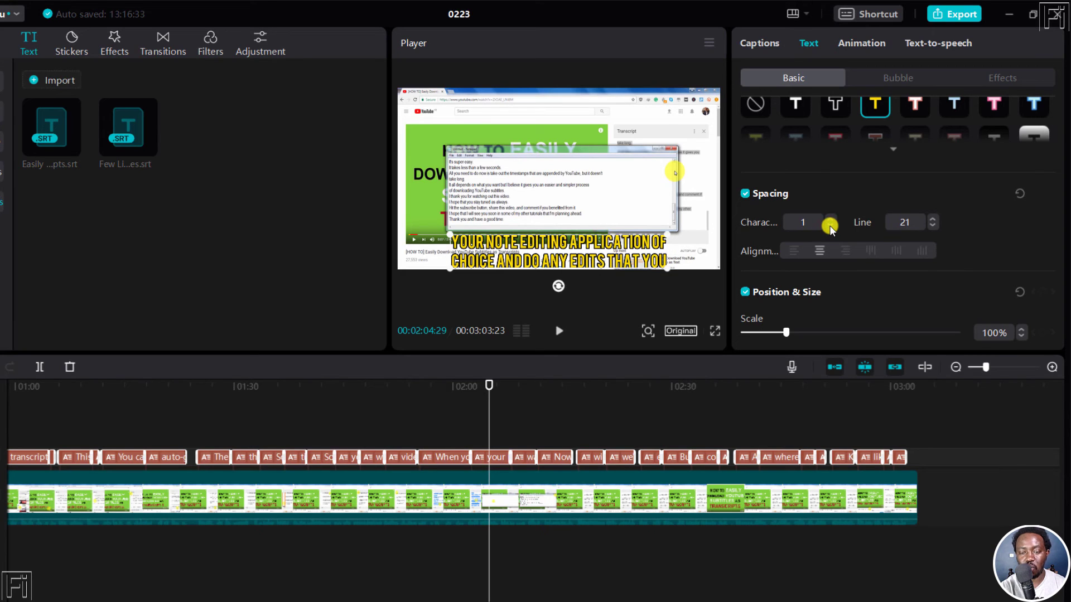
left_click(830, 226)
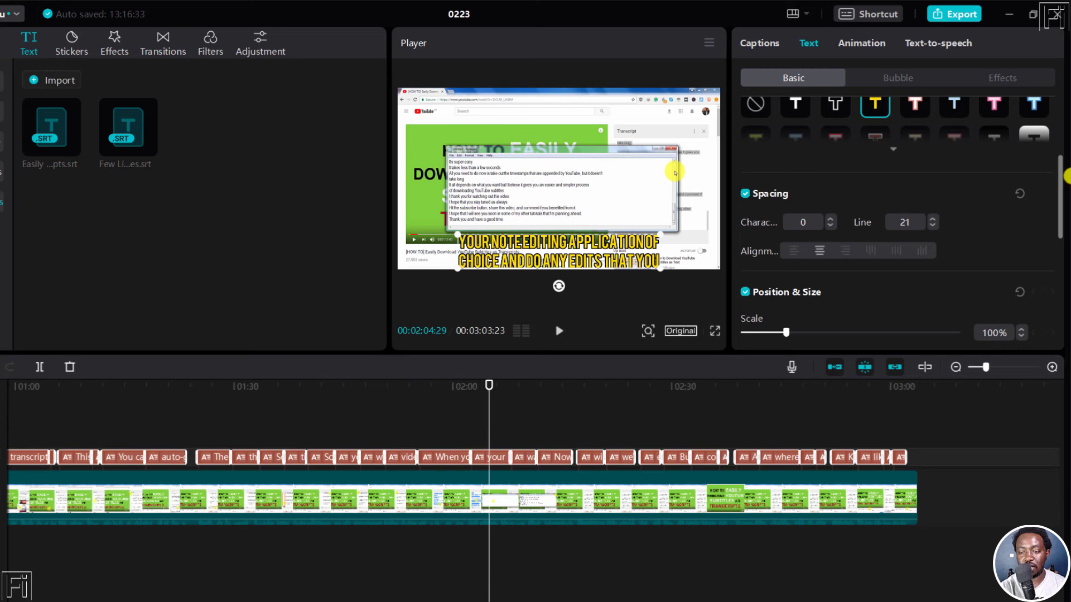
left_click_drag(1062, 181, 1066, 306)
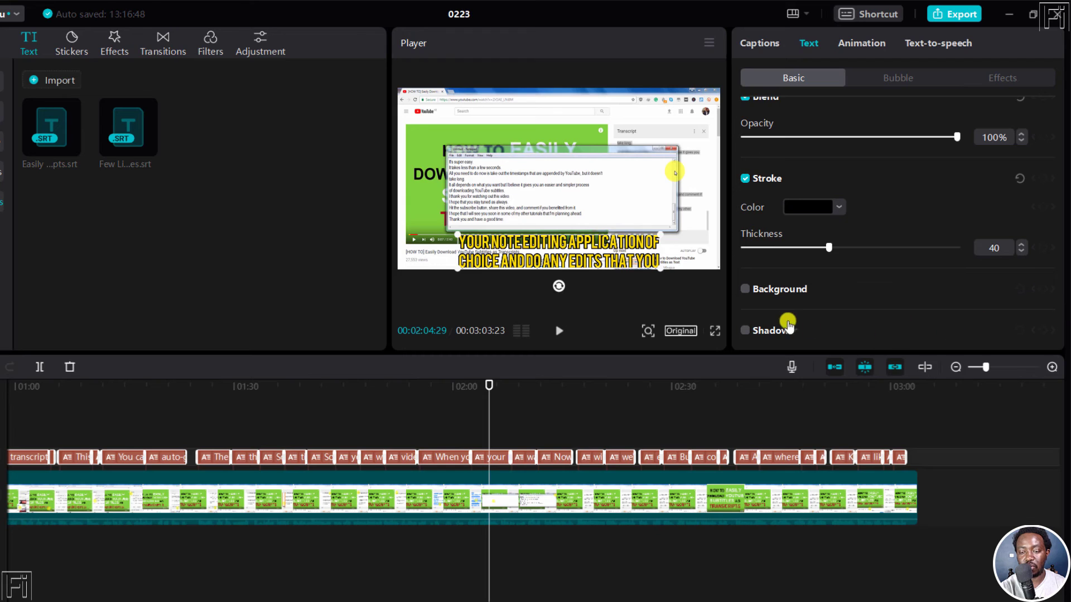
left_click(745, 331)
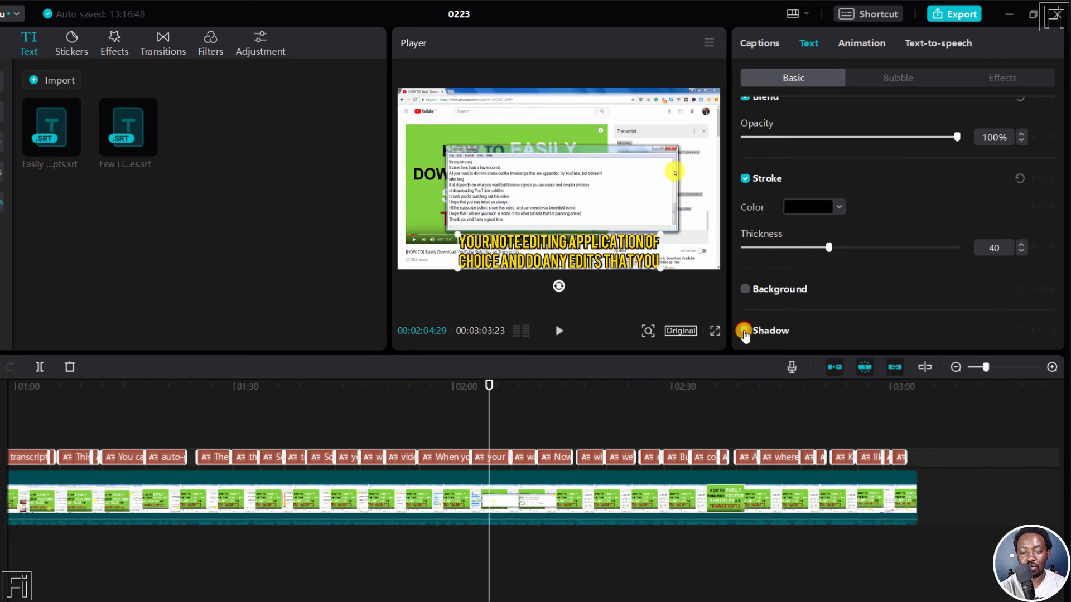
left_click(744, 331)
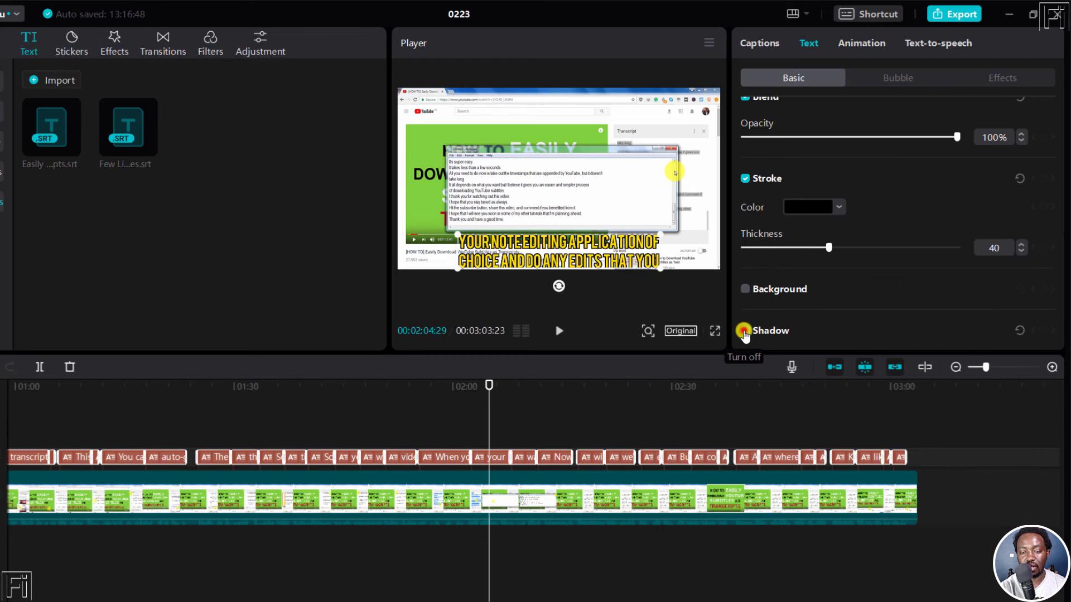
left_click(745, 289)
left_click(745, 289)
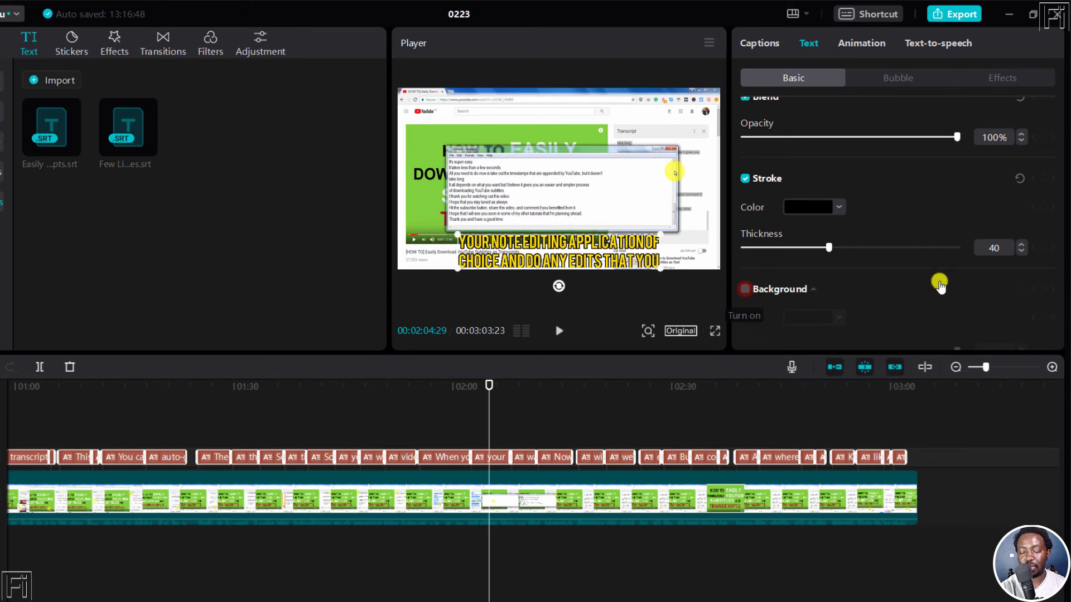
left_click_drag(1059, 224, 1066, 113)
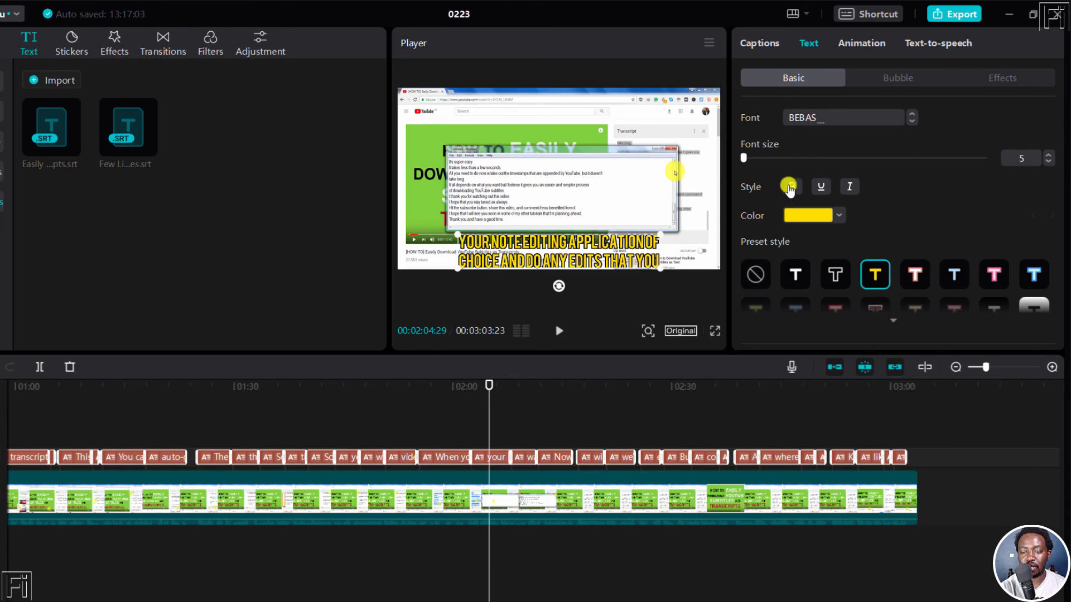
Step: Turn on Bold for the caption text in the Style row
left_click(791, 187)
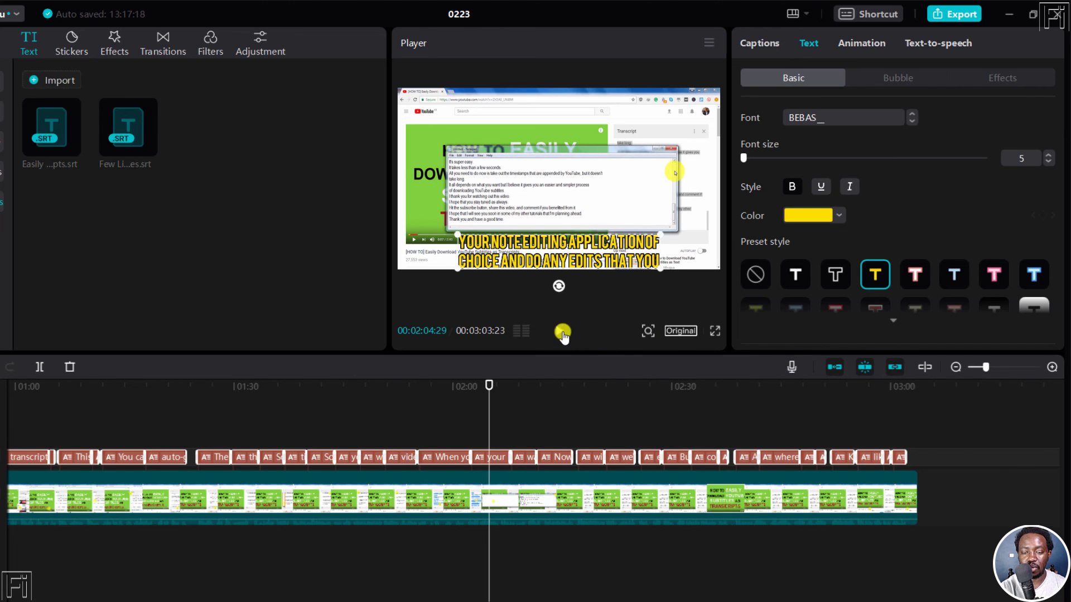
Step: Move the playhead between 01:31 and 01:34 to review the restyled captions
left_click(259, 384)
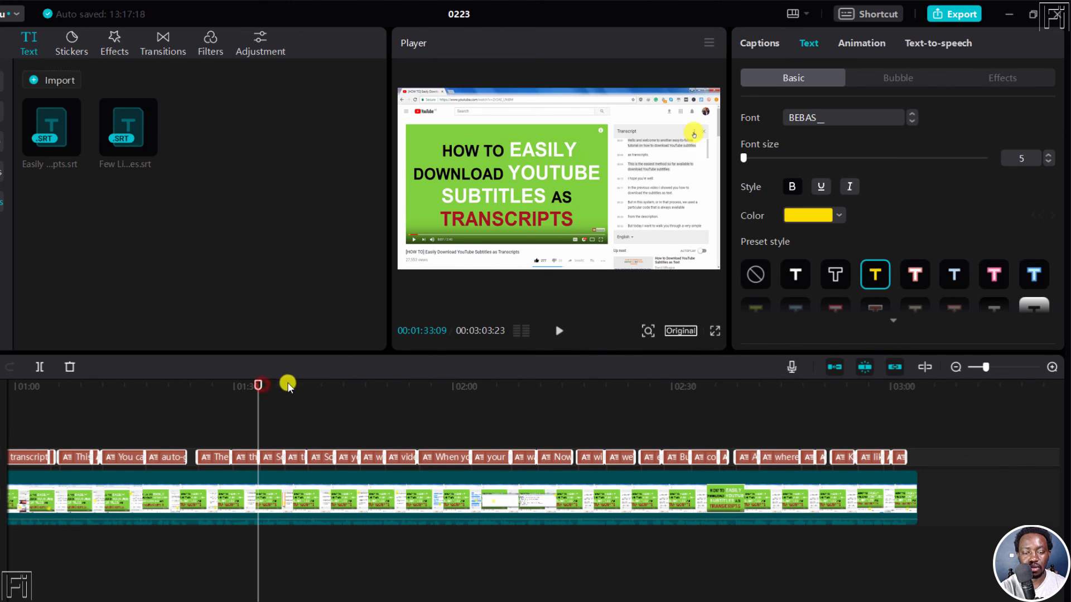
left_click(245, 388)
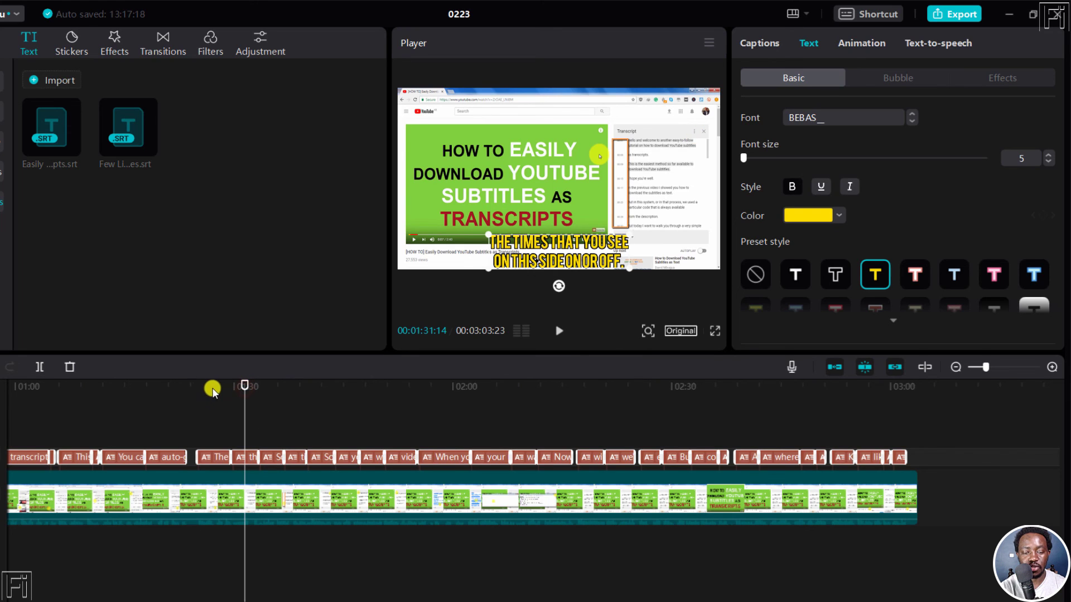
left_click(247, 385)
left_click(269, 387)
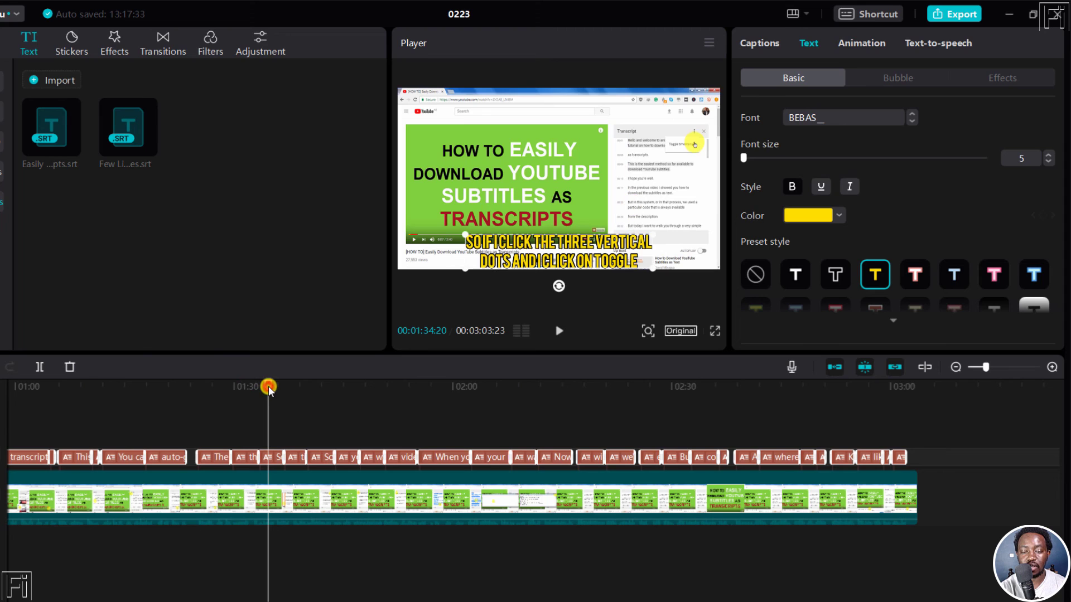